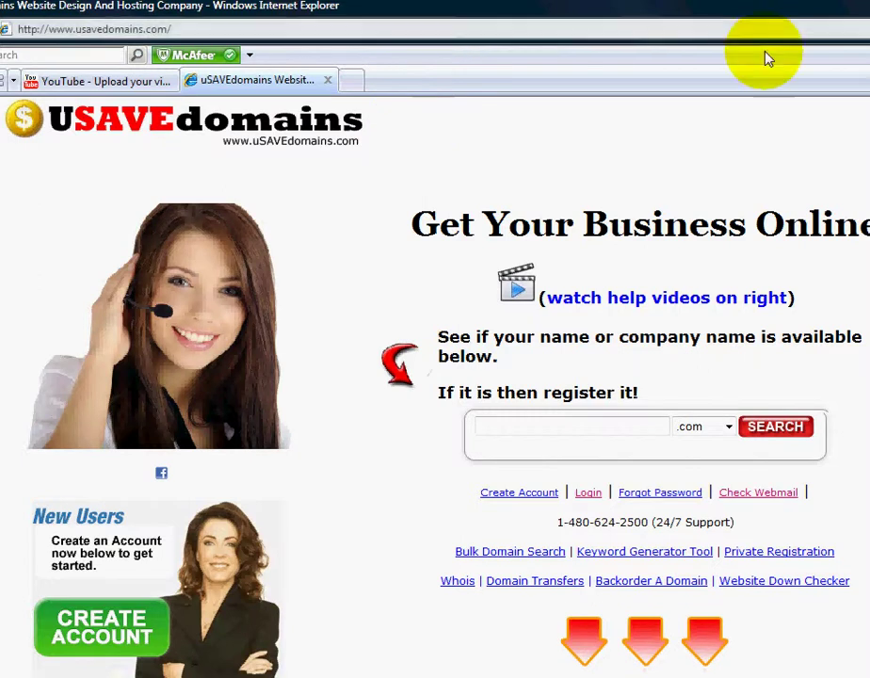
click(94, 30)
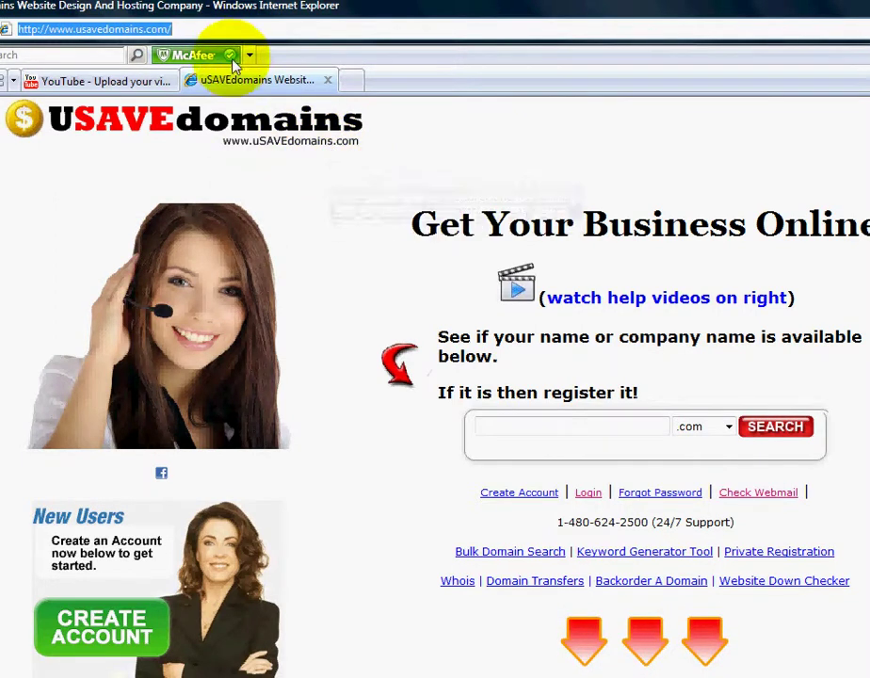
click(232, 33)
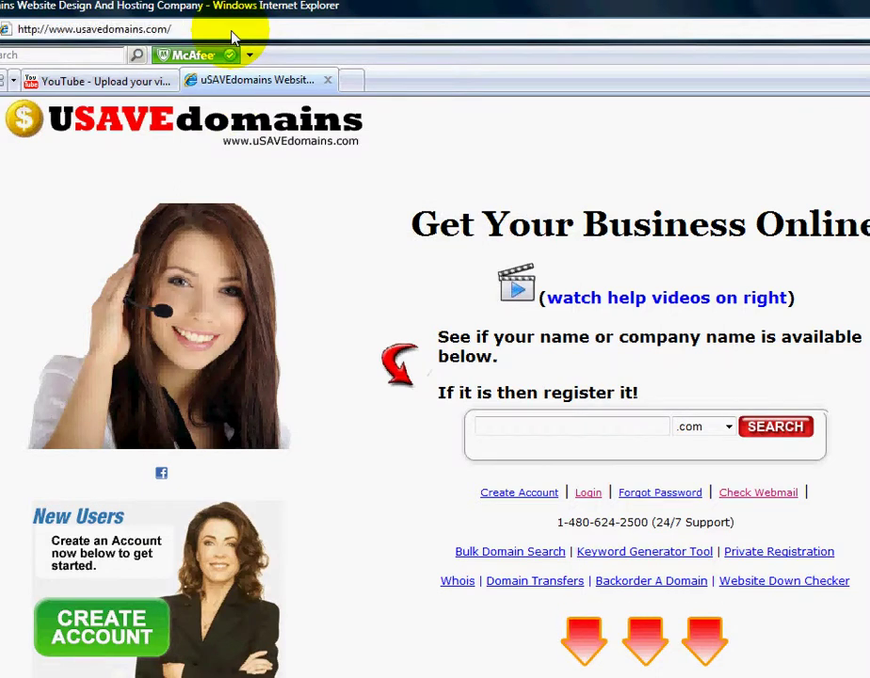
key(BackSpace)
key(BackSpace)
key(BackSpace)
key(BackSpace)
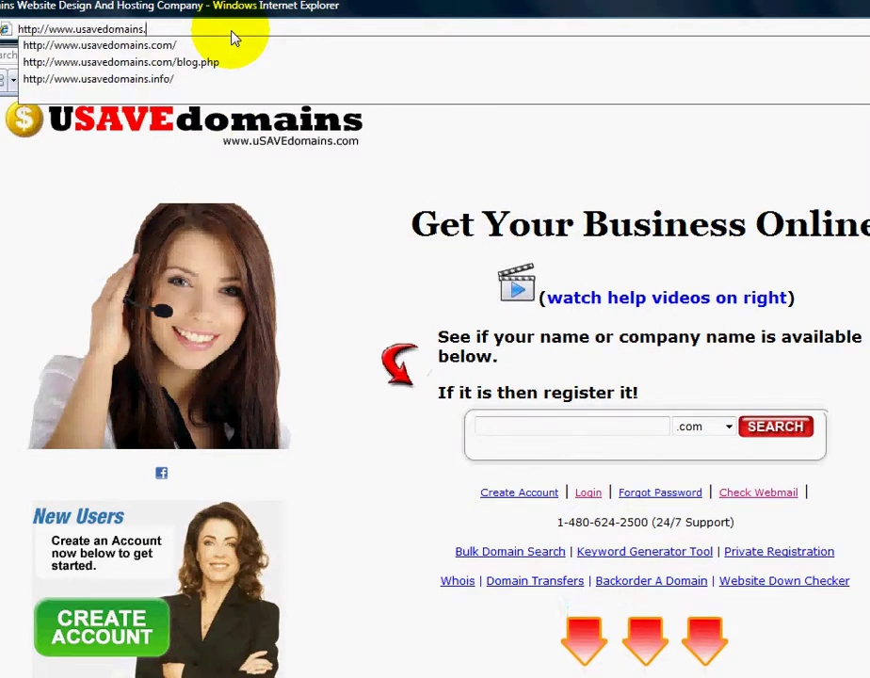
text(info)
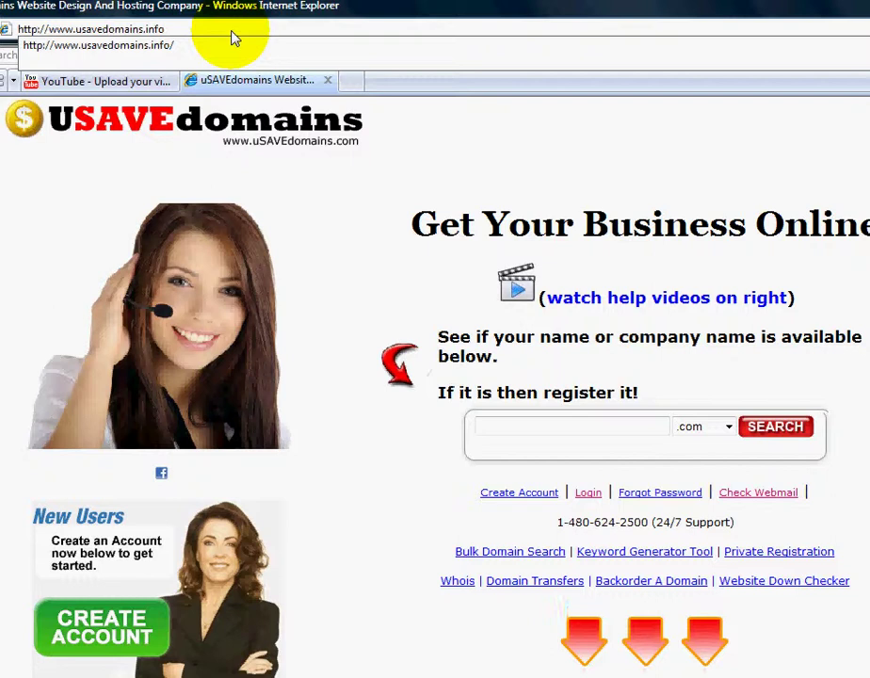
key(Return)
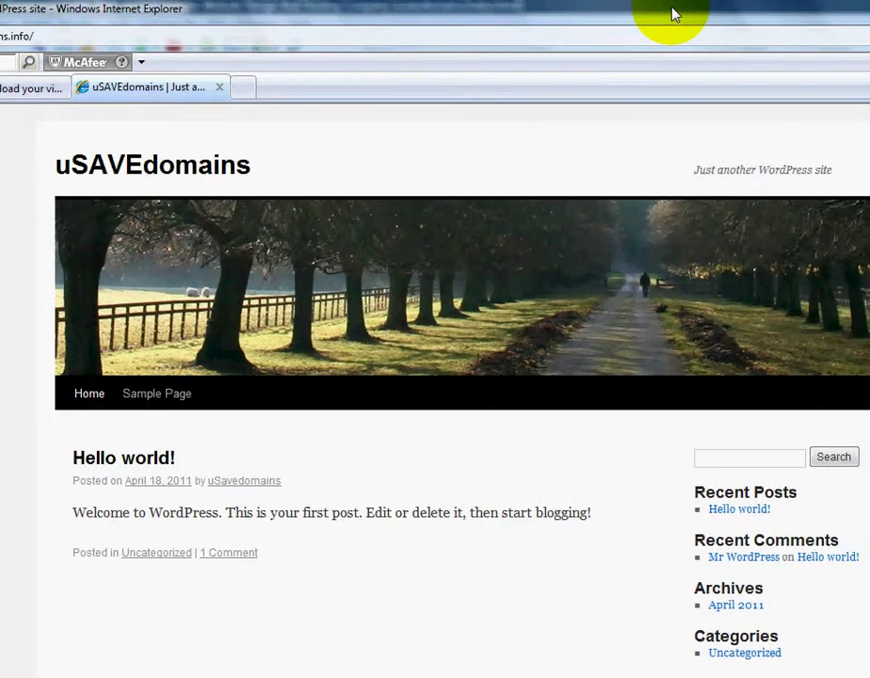
scroll(602, 255, down, 3)
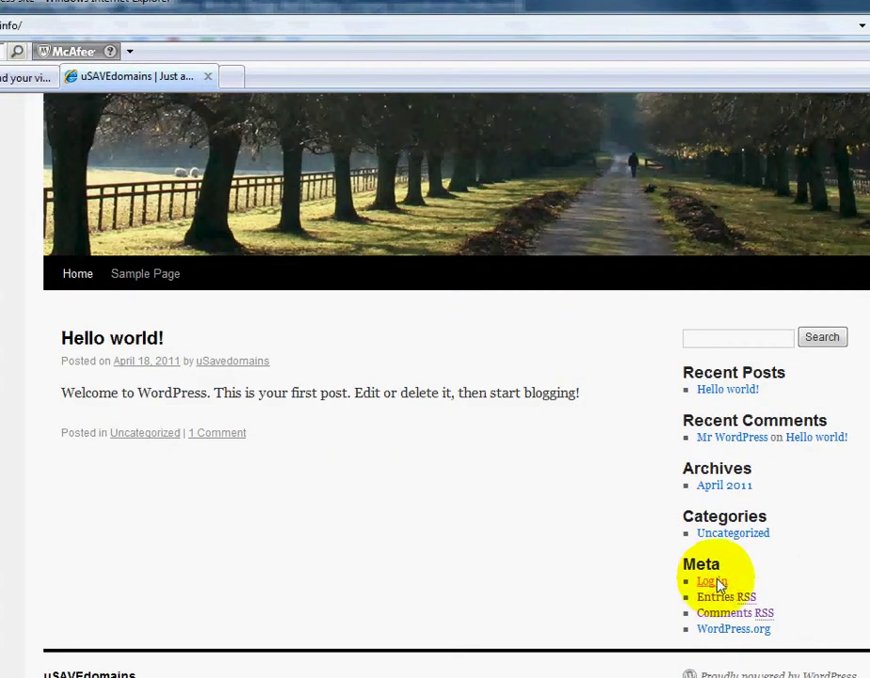
Use Meta's Log in link, enter the site's username and password, and sign in to the Dashboard.
click(712, 582)
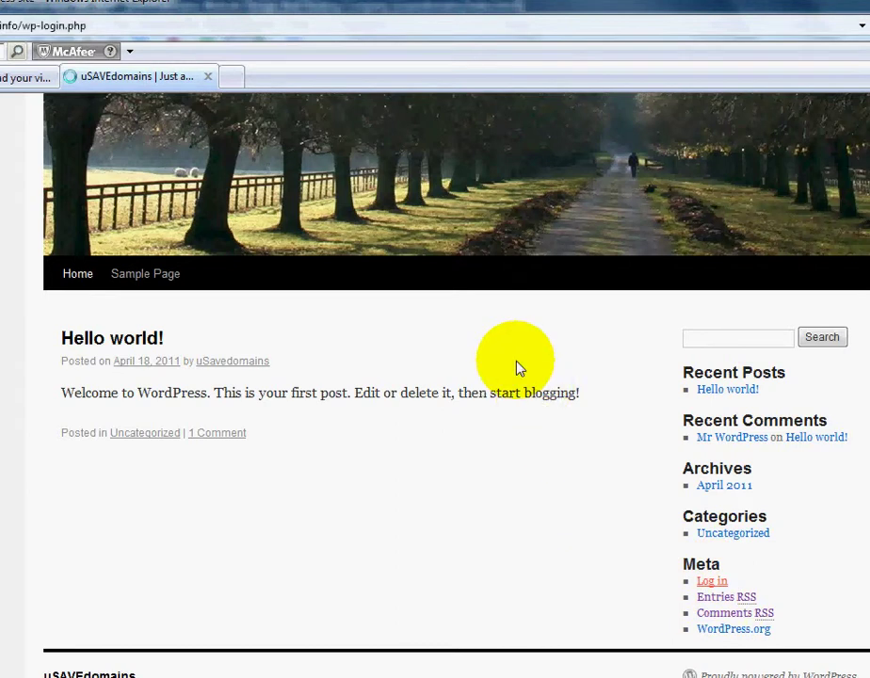
text(uSA)
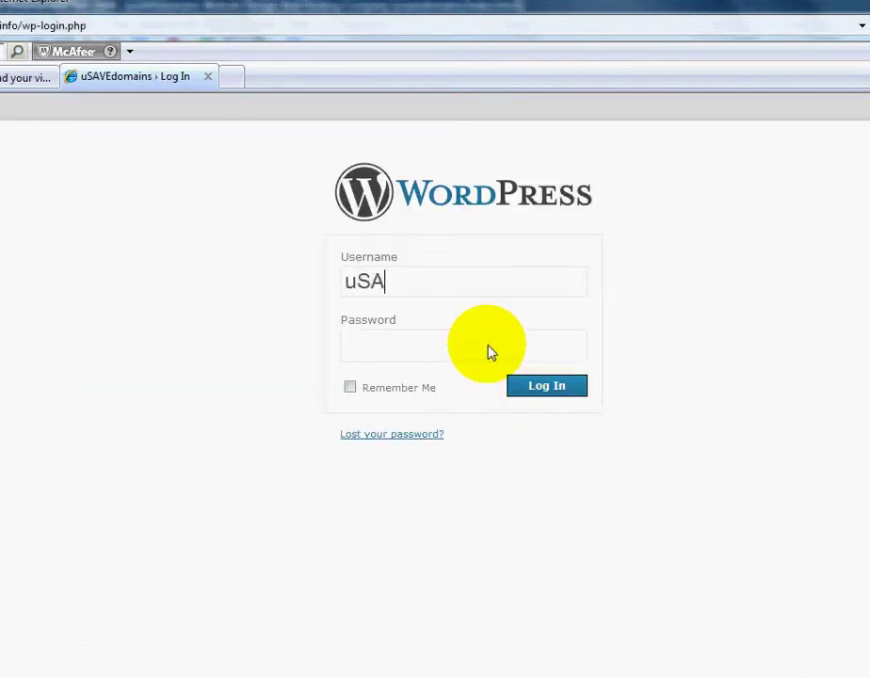
key(BackSpace)
text(av)
key(BackSpace)
text(vedomain)
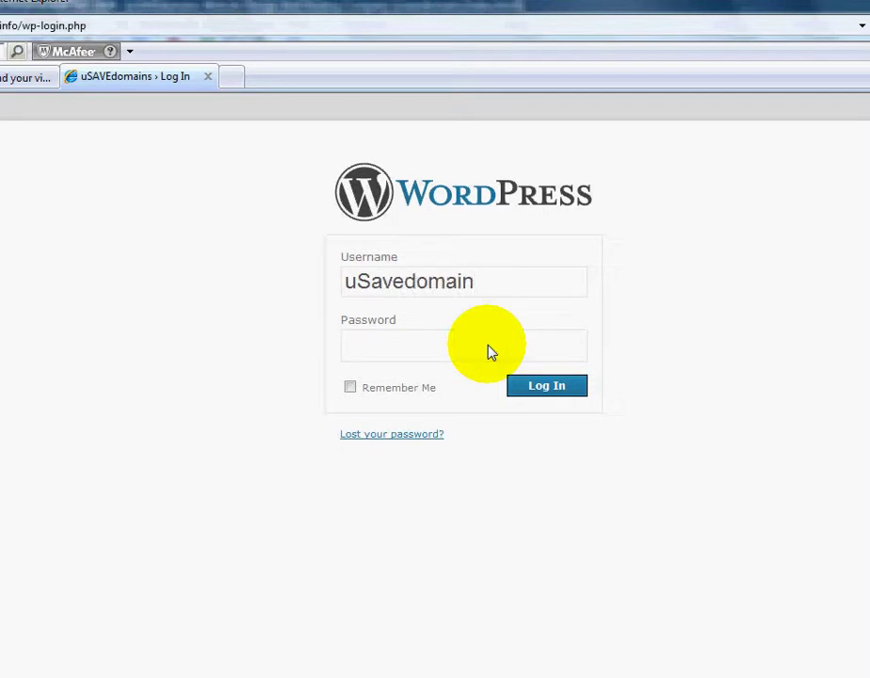
text(s)
key(Tab)
text(****)
key(BackSpace)
key(BackSpace)
key(BackSpace)
key(BackSpace)
text(********)
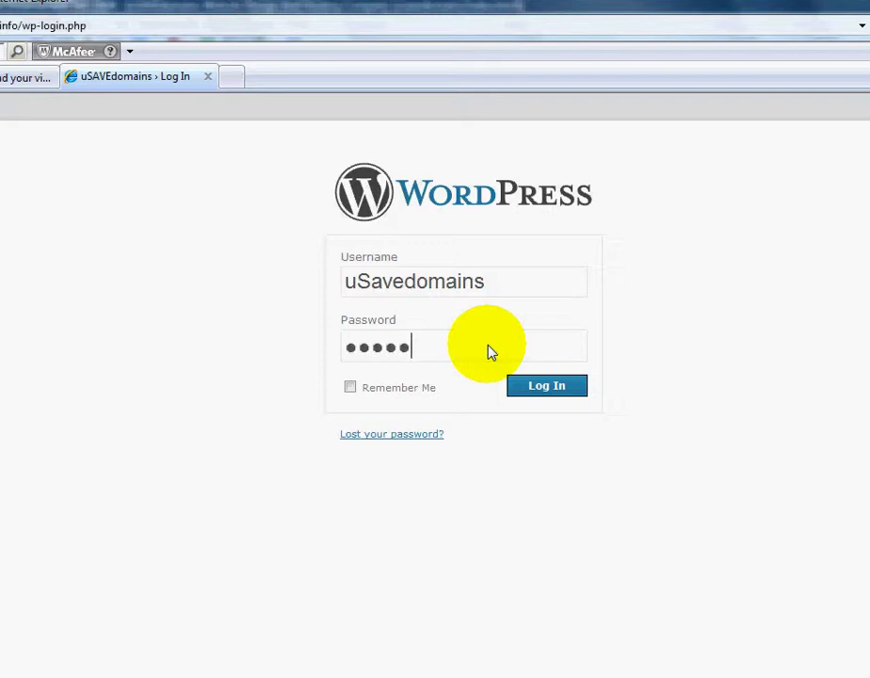
text(*)
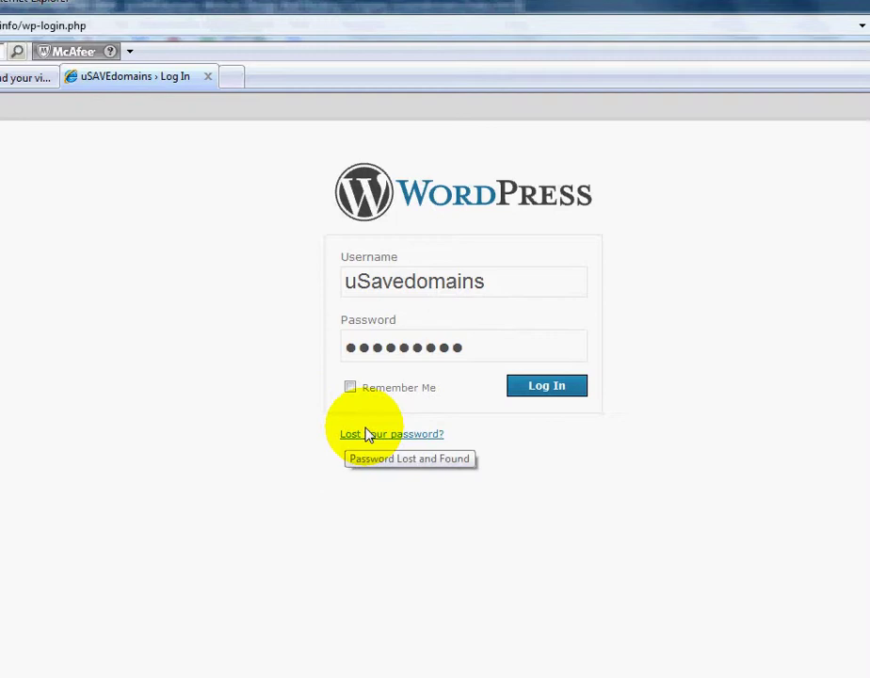
click(550, 389)
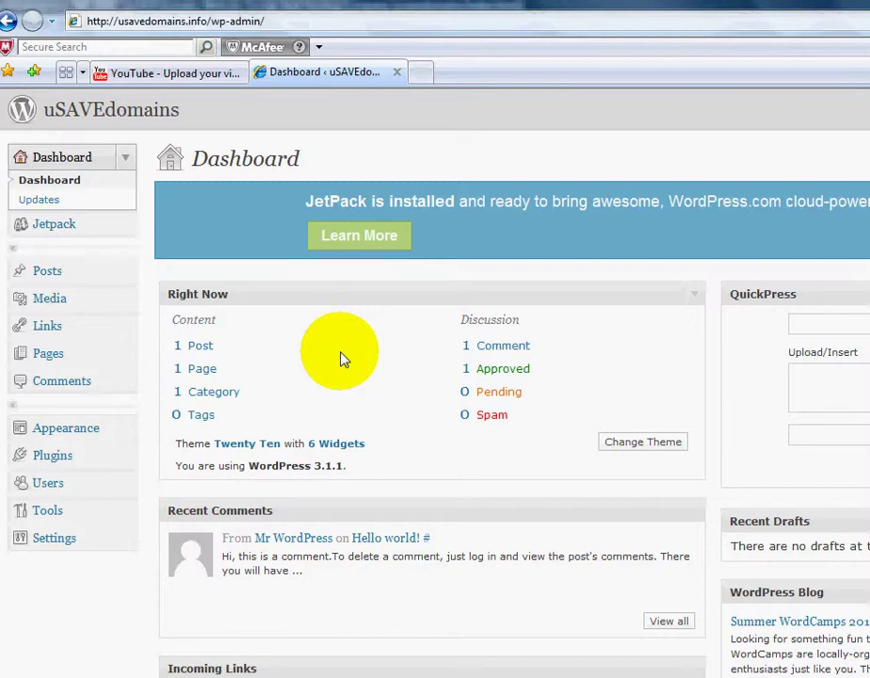
Go to Appearance to view Manage Themes, with Twenty Ten 1.2 as the only installed theme.
click(63, 433)
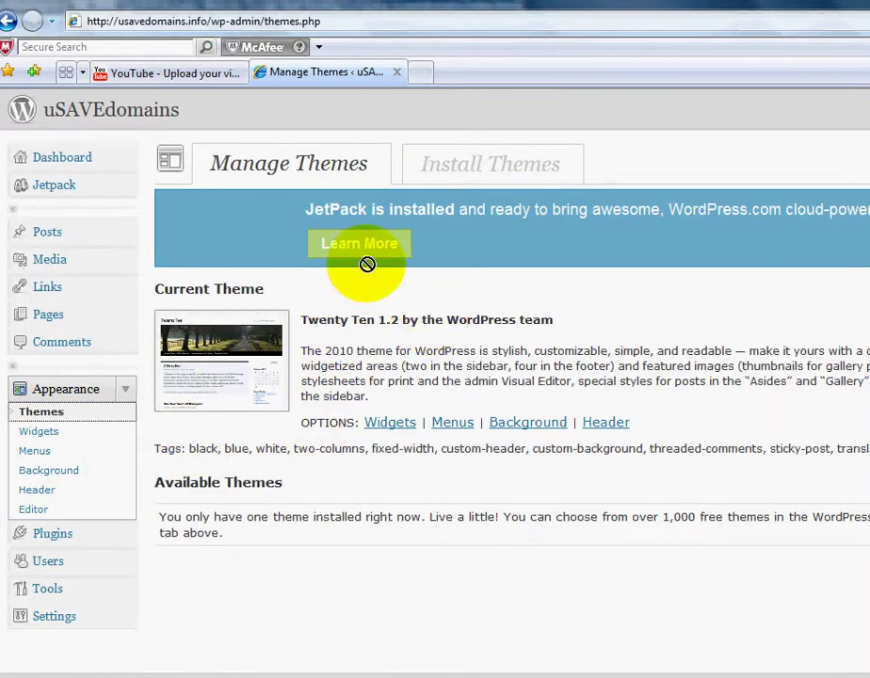
Browse the Newest themes under Install Themes and scroll down to Chip Life.
click(495, 162)
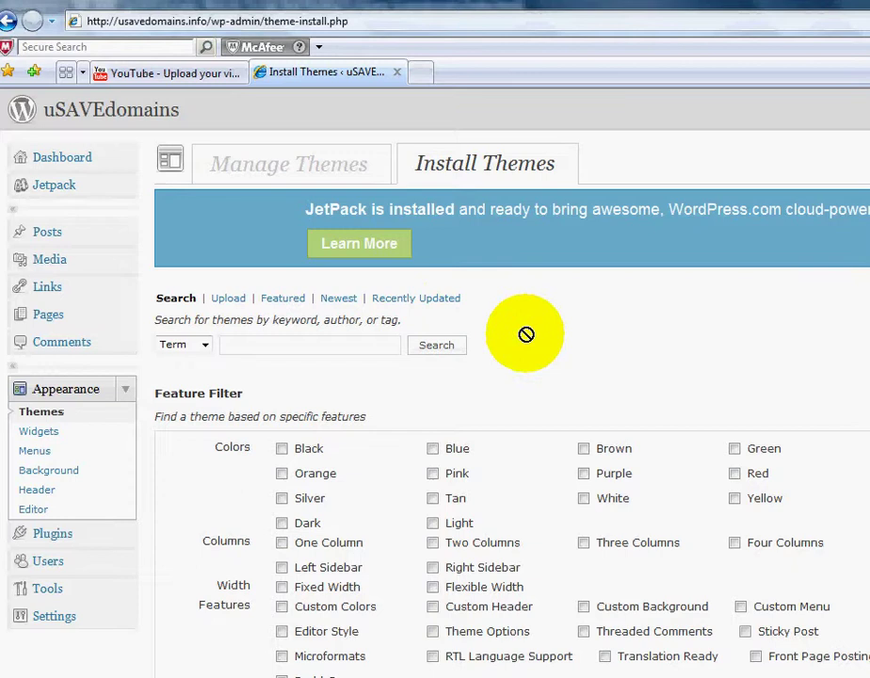
scroll(525, 333, down, 2)
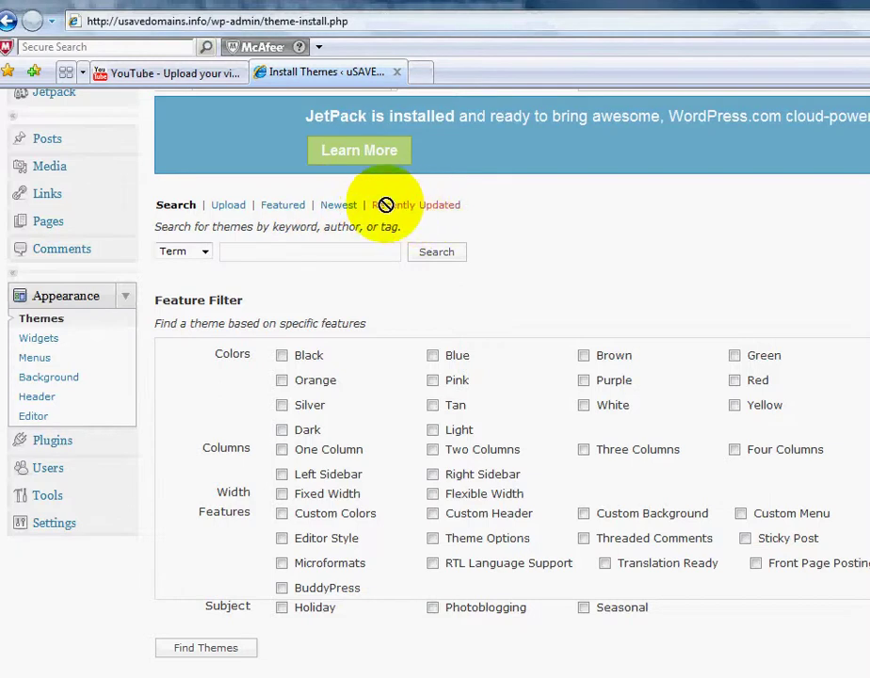
click(337, 204)
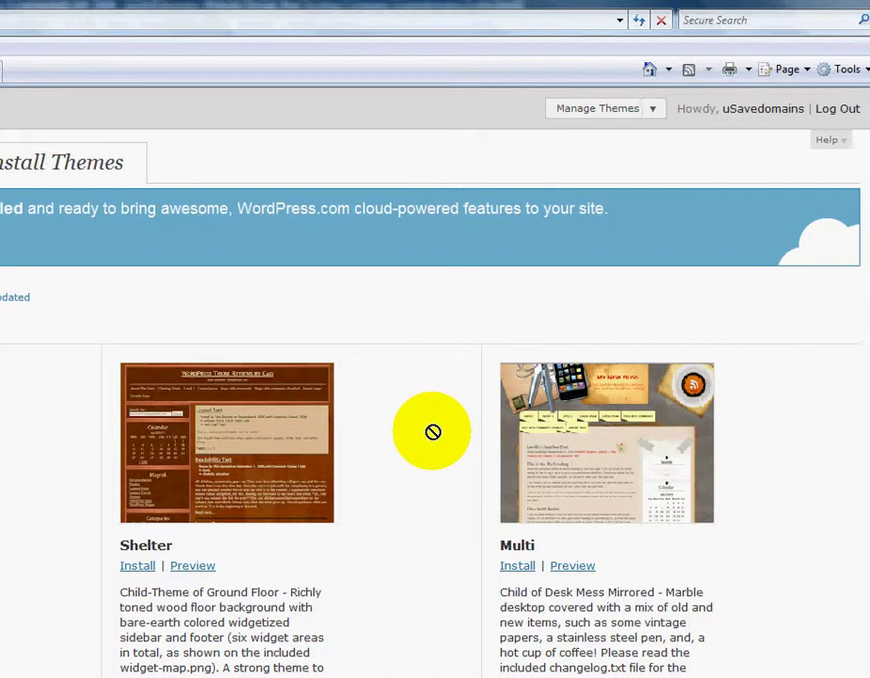
scroll(433, 433, down, 6)
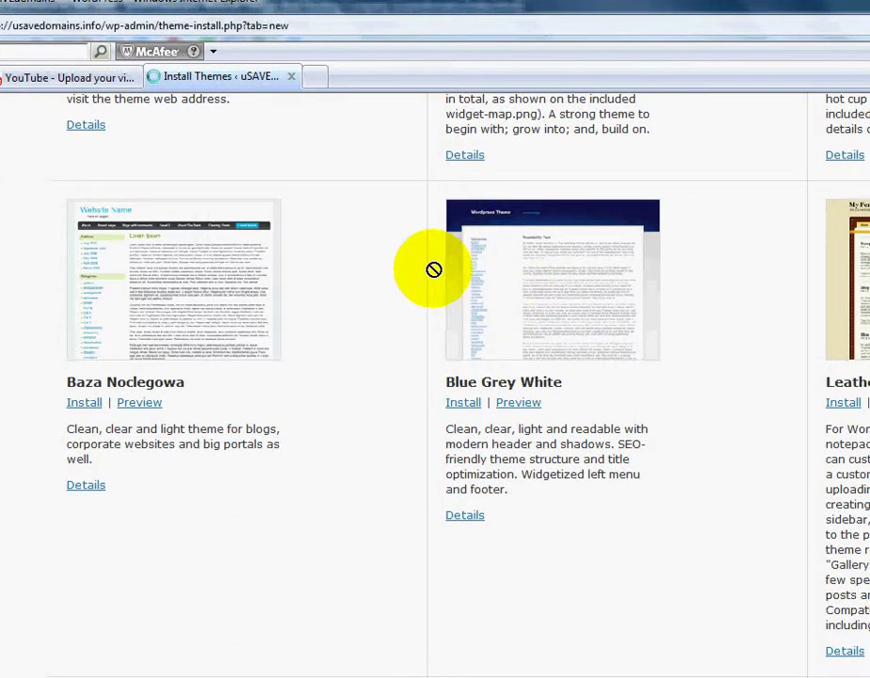
scroll(434, 270, down, 4)
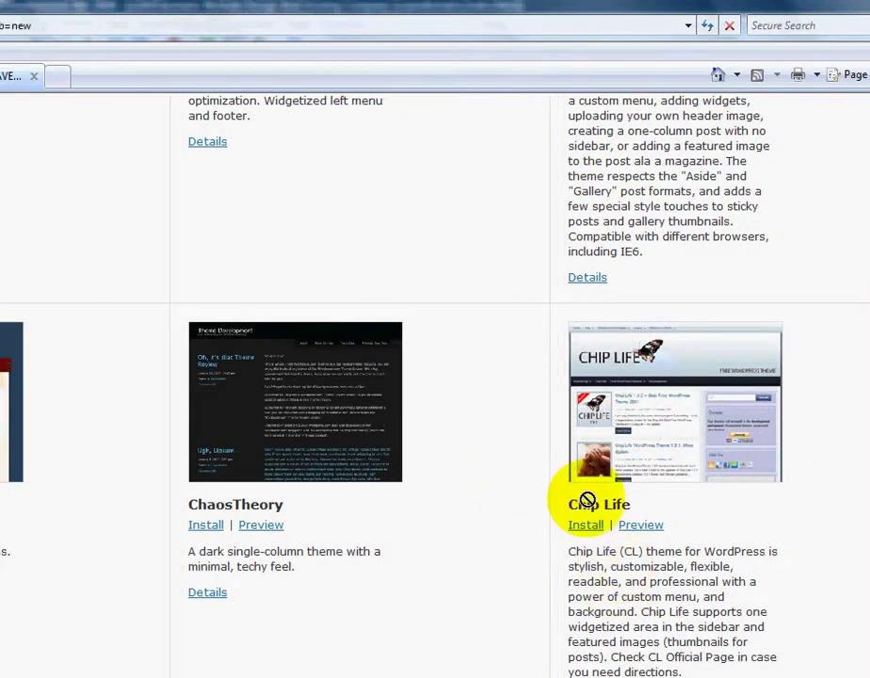
scroll(517, 413, down, 3)
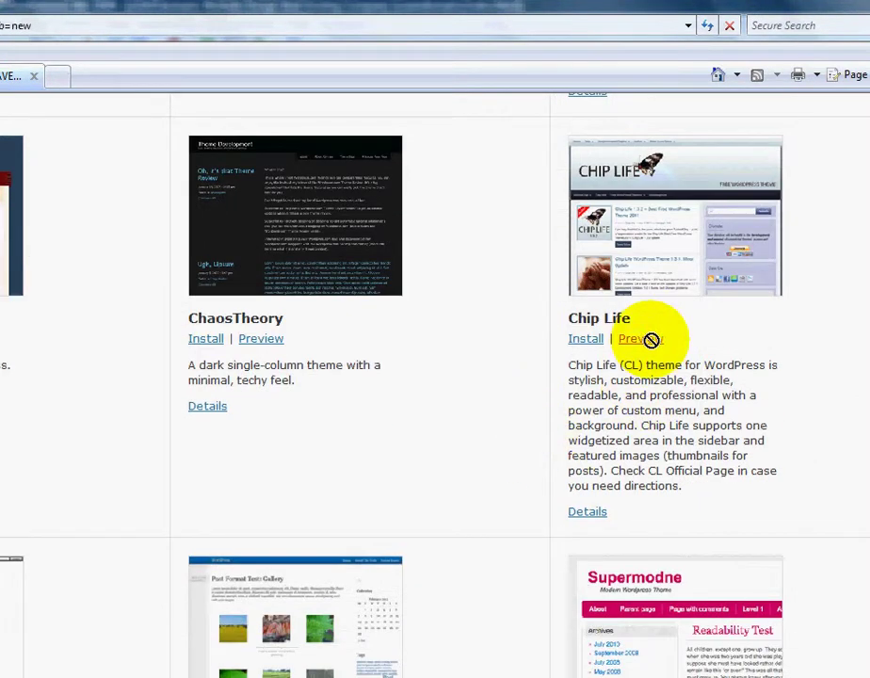
Install Chip Life 1.3.2 and activate it as the current theme.
click(586, 339)
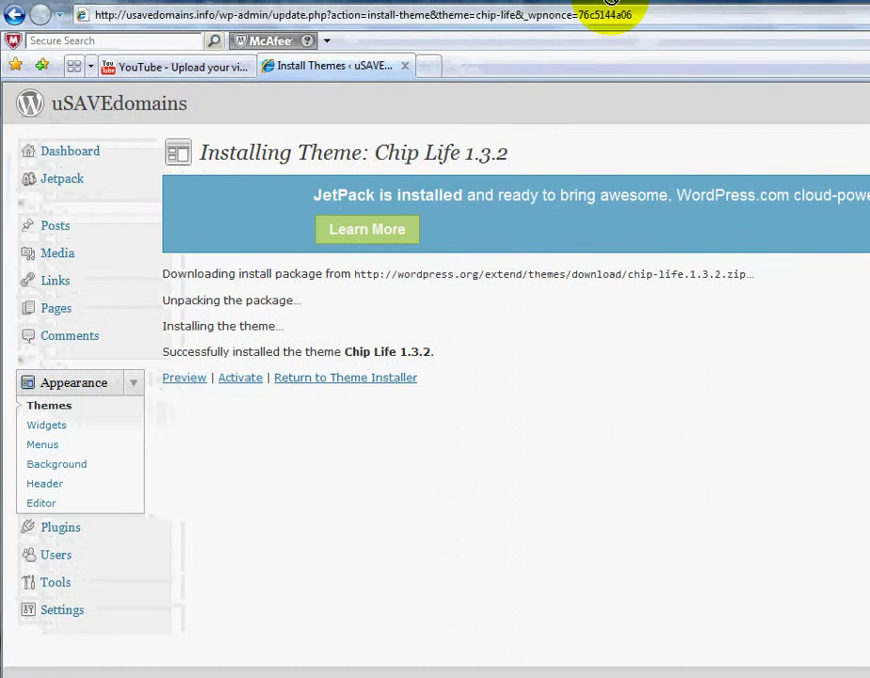
click(241, 381)
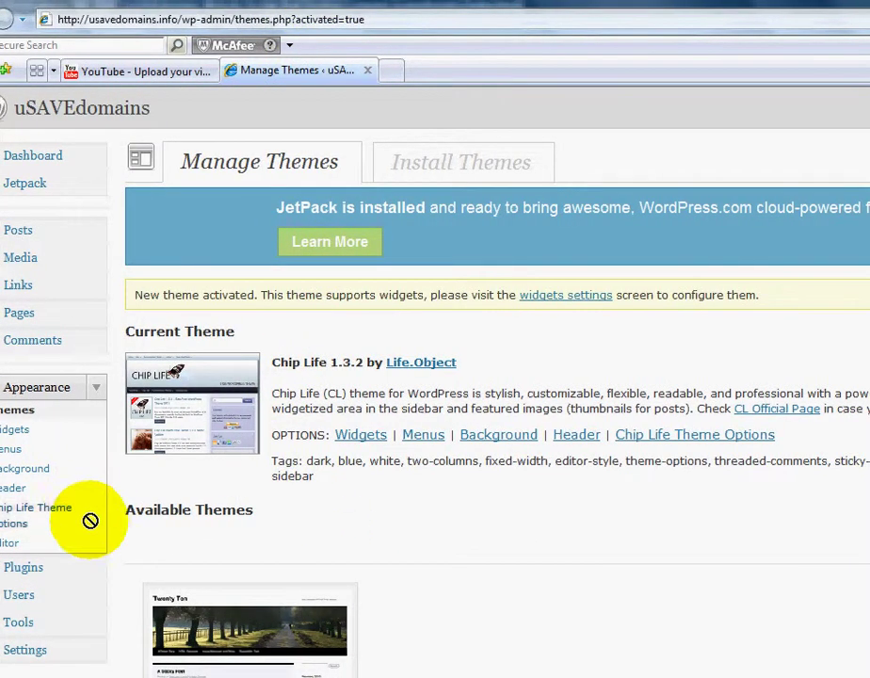
scroll(213, 408, down, 5)
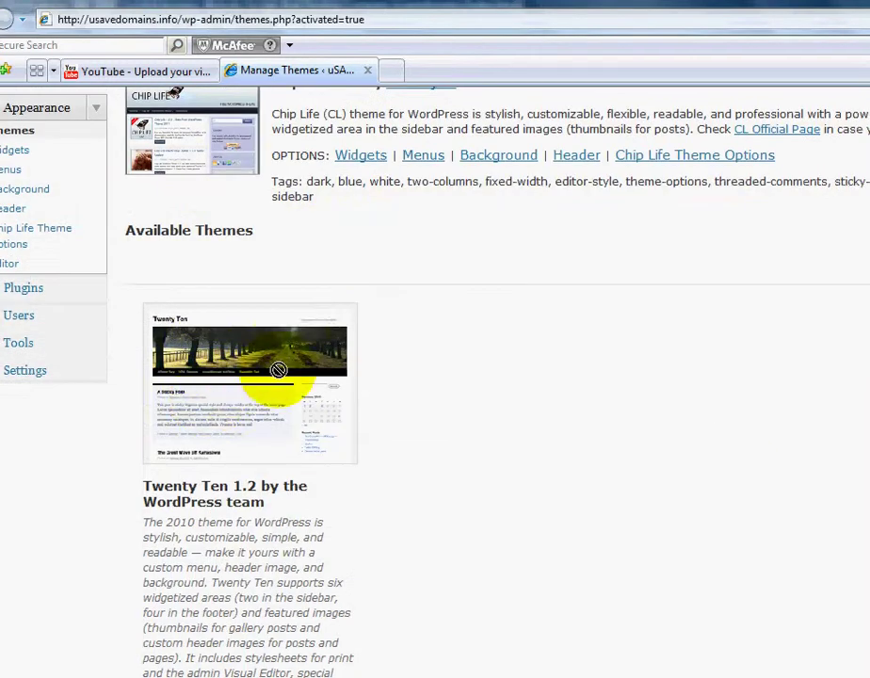
scroll(229, 288, down, 5)
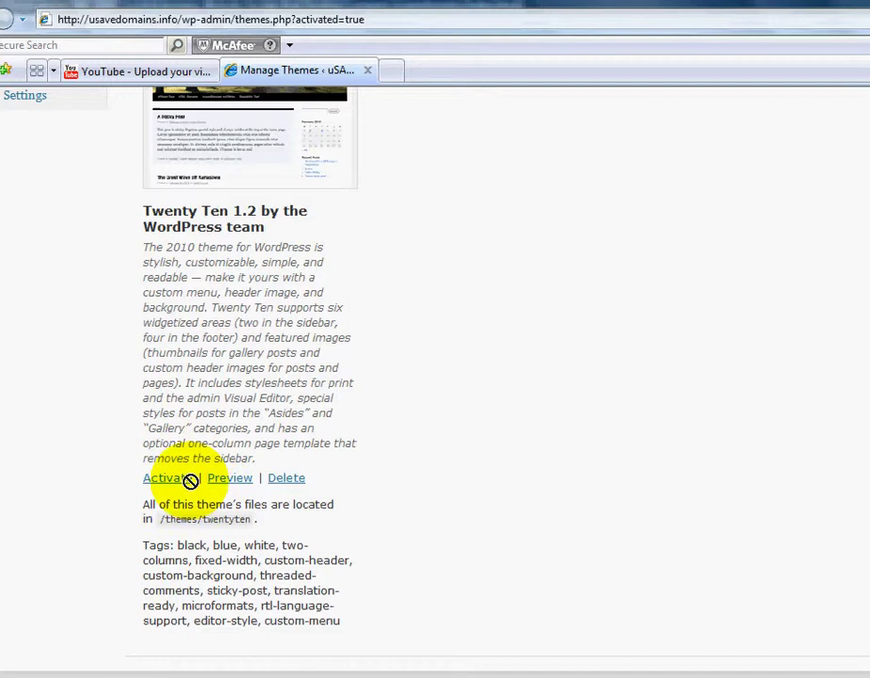
scroll(256, 369, up, 6)
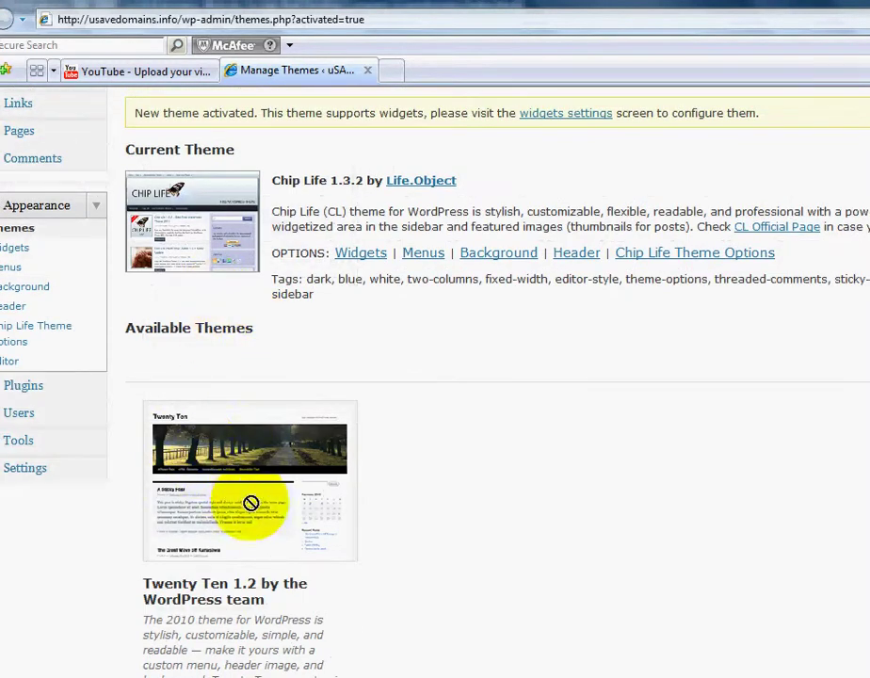
scroll(248, 487, up, 3)
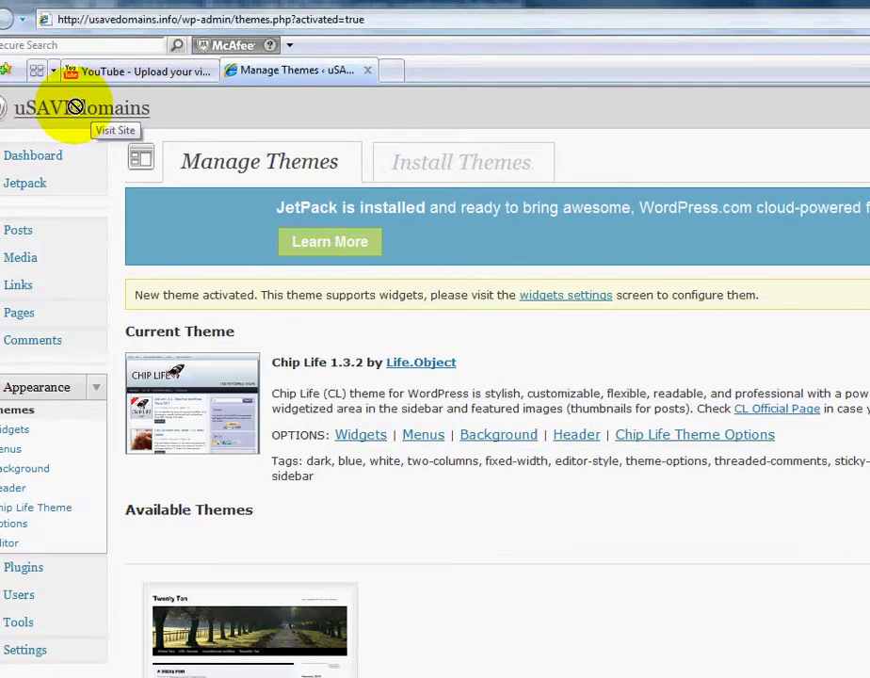
Visit the live site and scroll through the blog in its new Chip Life design.
click(75, 107)
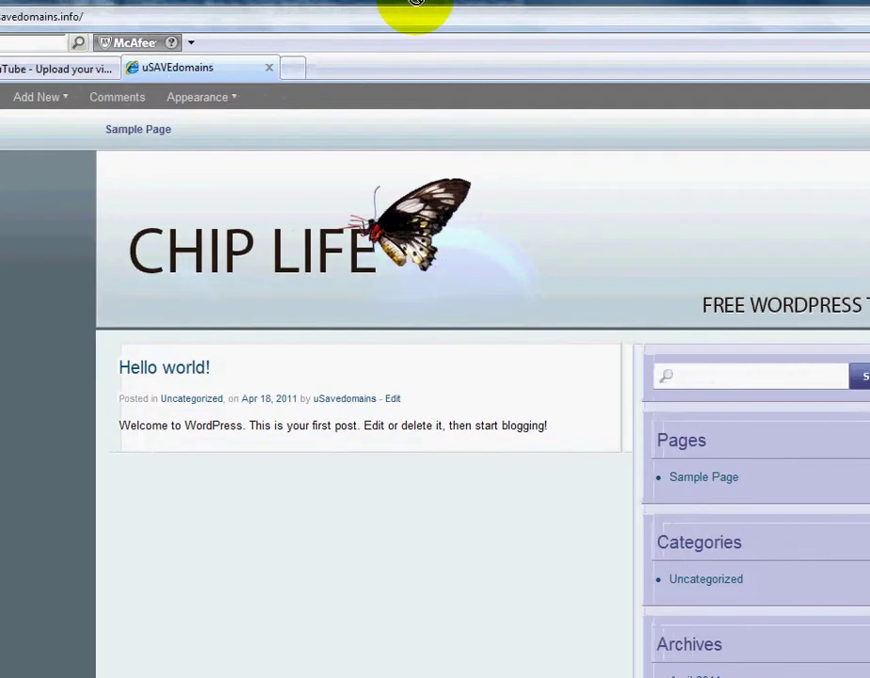
scroll(448, 387, down, 8)
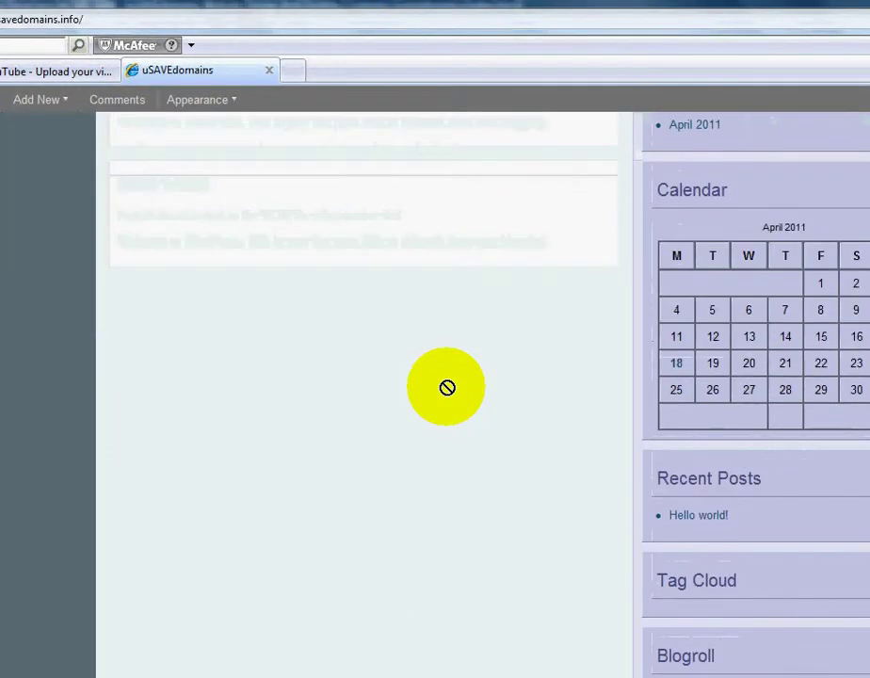
scroll(447, 387, down, 2)
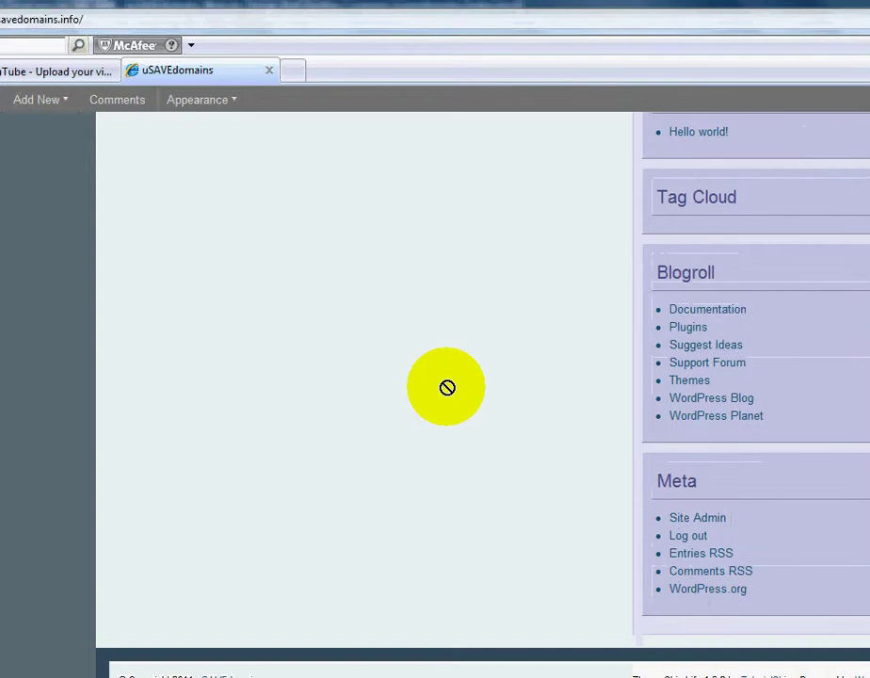
scroll(447, 387, up, 3)
scroll(447, 387, up, 7)
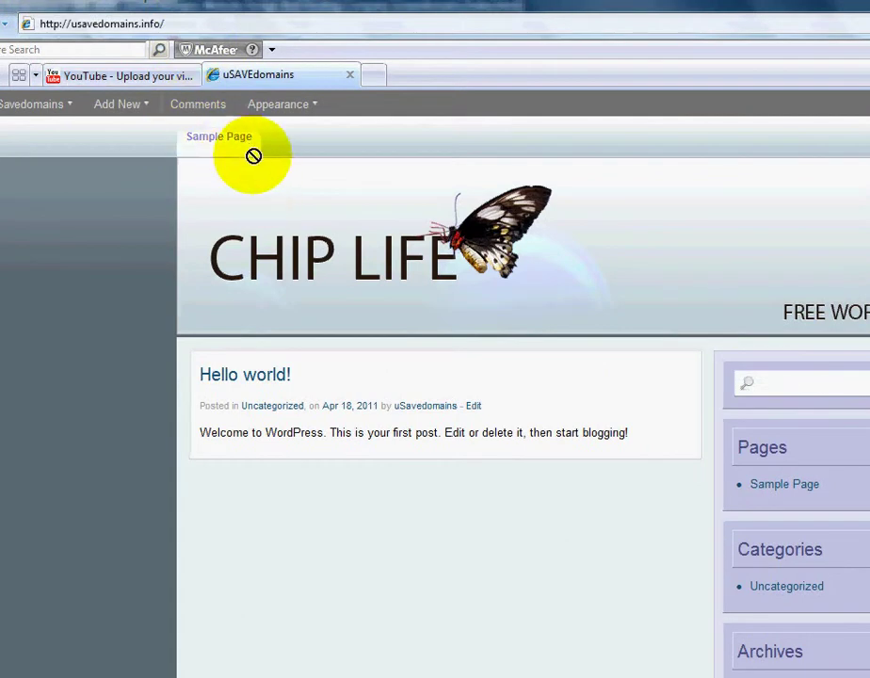
scroll(499, 429, down, 6)
scroll(499, 428, down, 5)
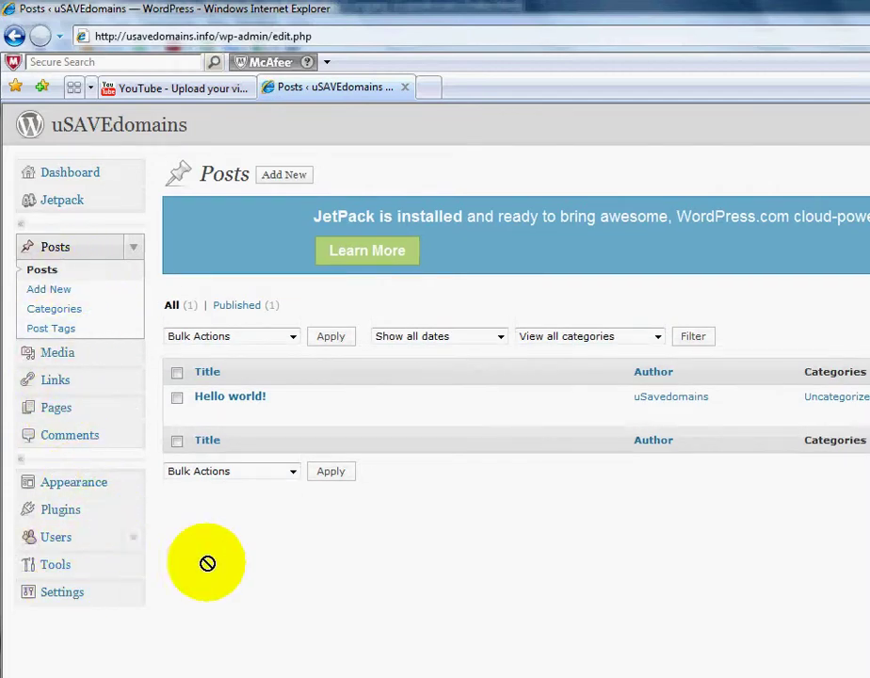
Shift the browser window slightly up and to the left.
drag(213, 12, 164, 14)
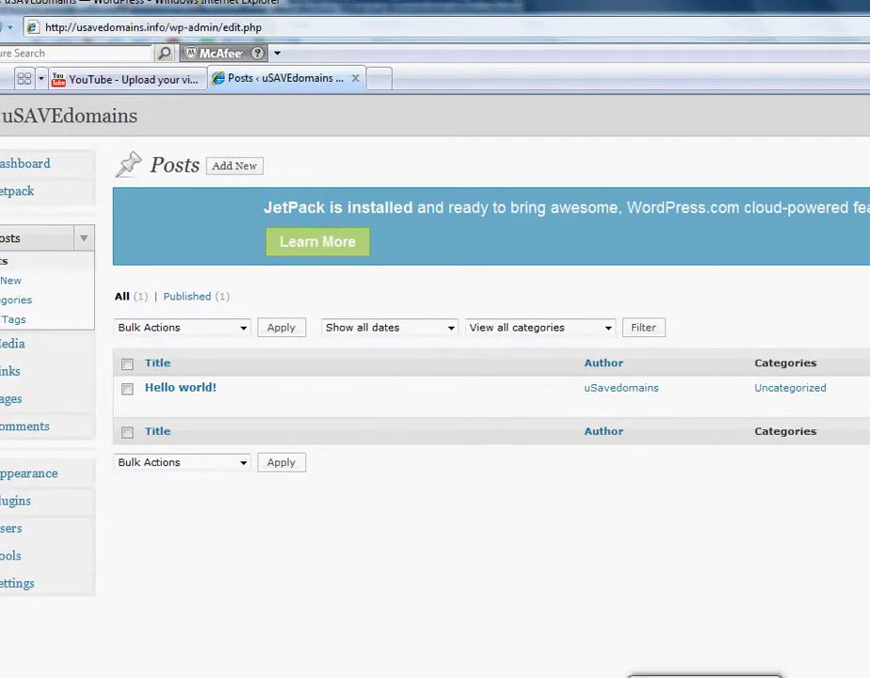
click(355, 29)
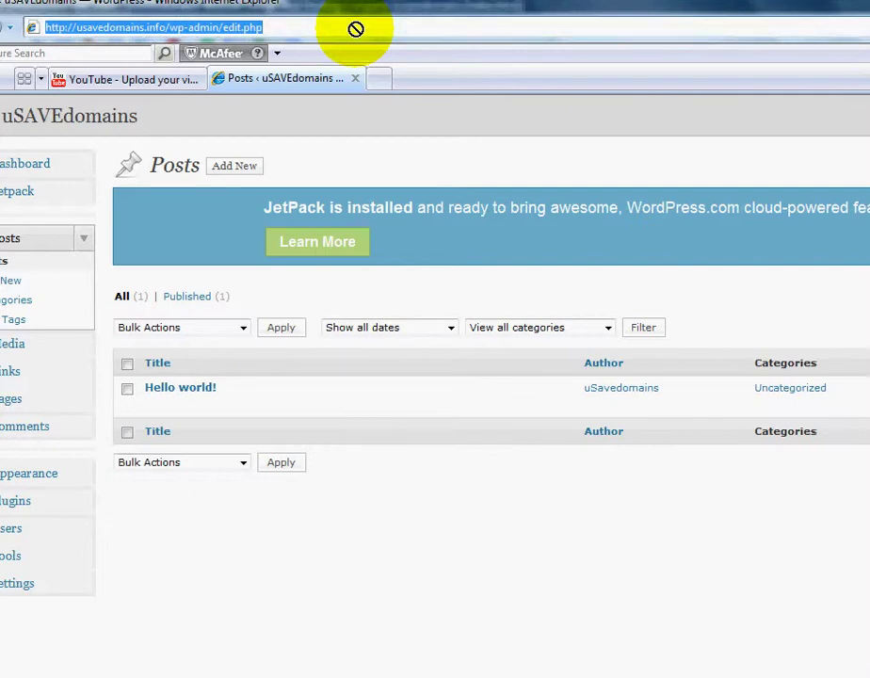
text(www.us)
key(Down)
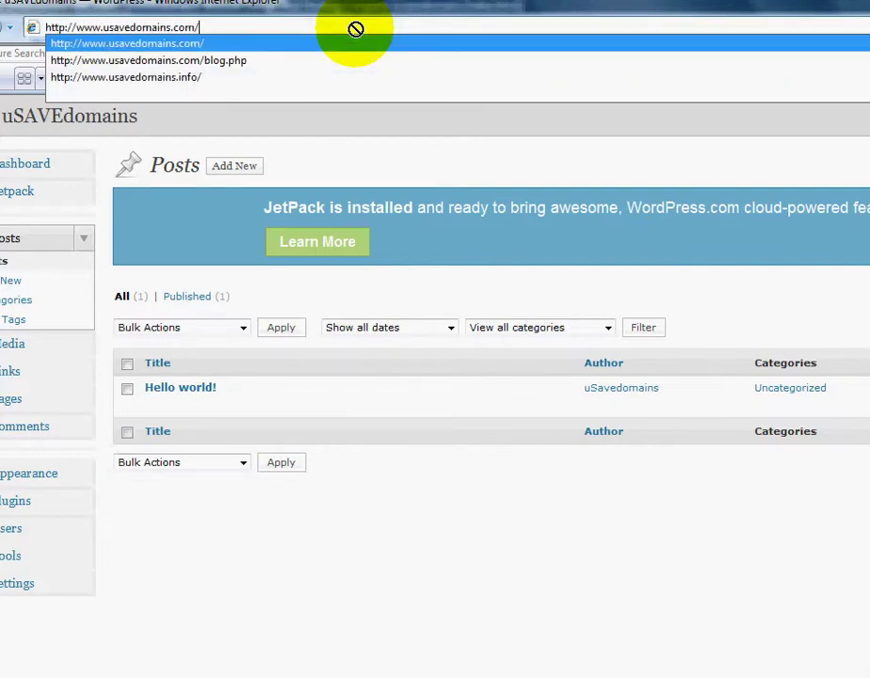
key(Return)
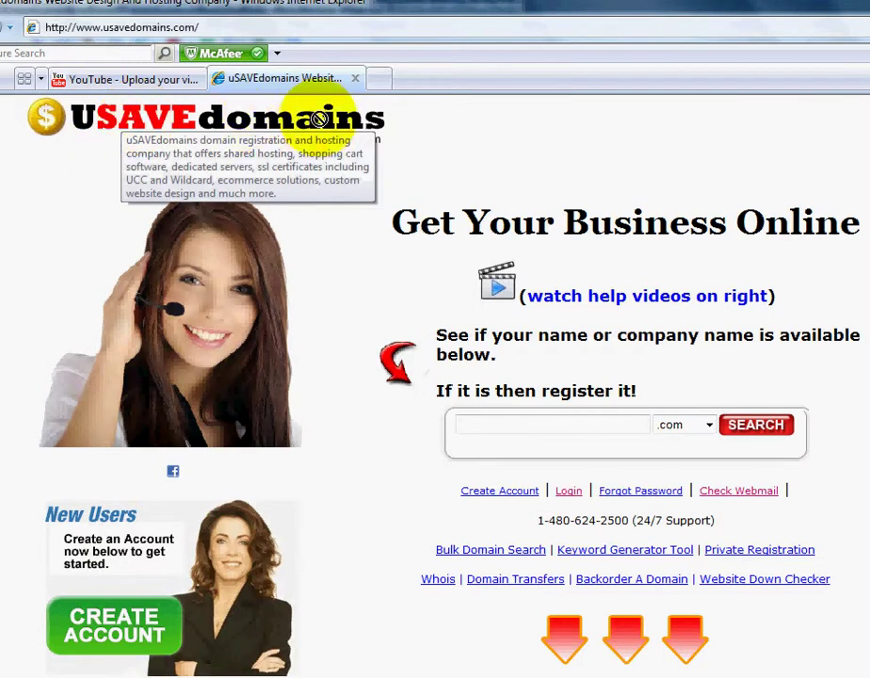